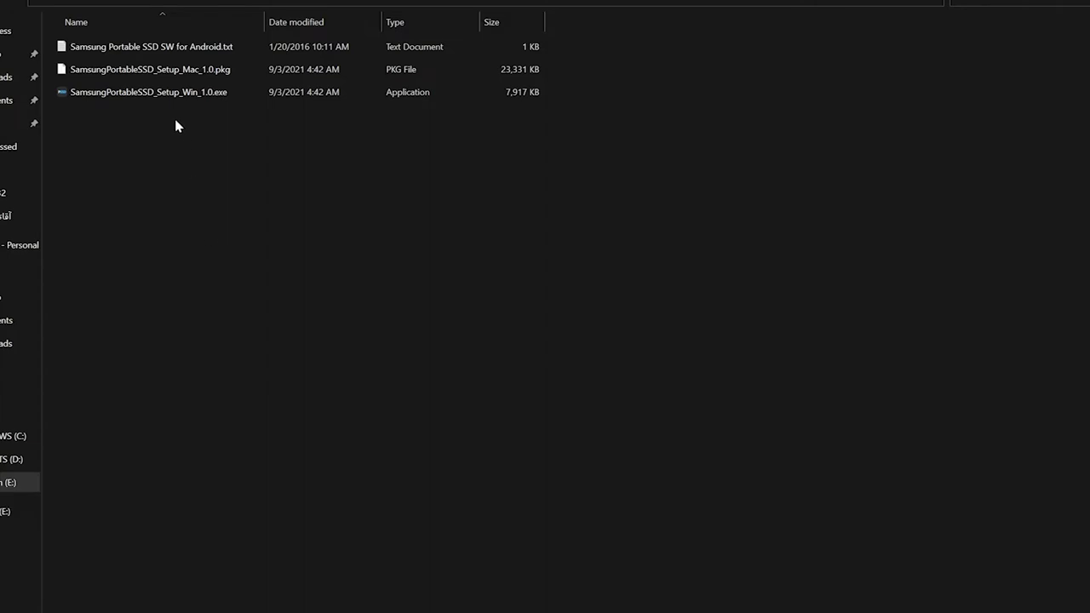
left_click(191, 51)
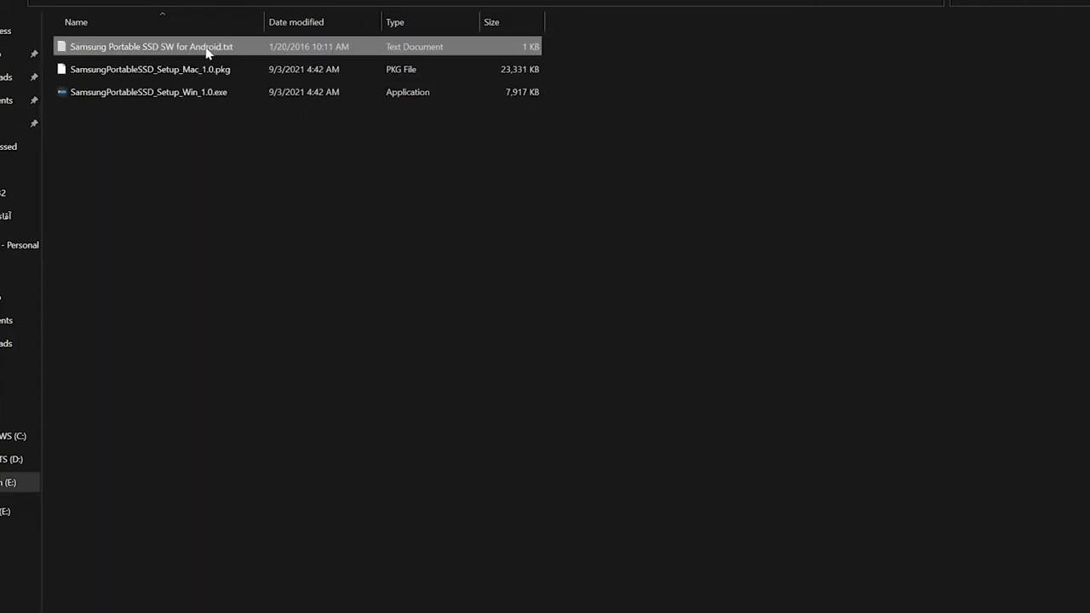
left_click(204, 73)
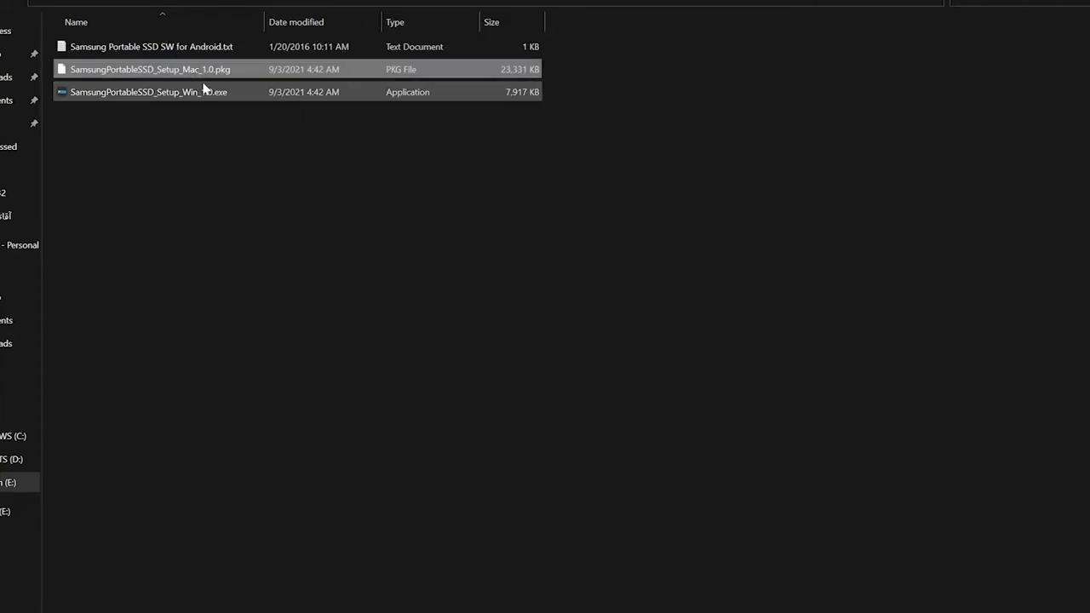
left_click(204, 92)
left_click(241, 180)
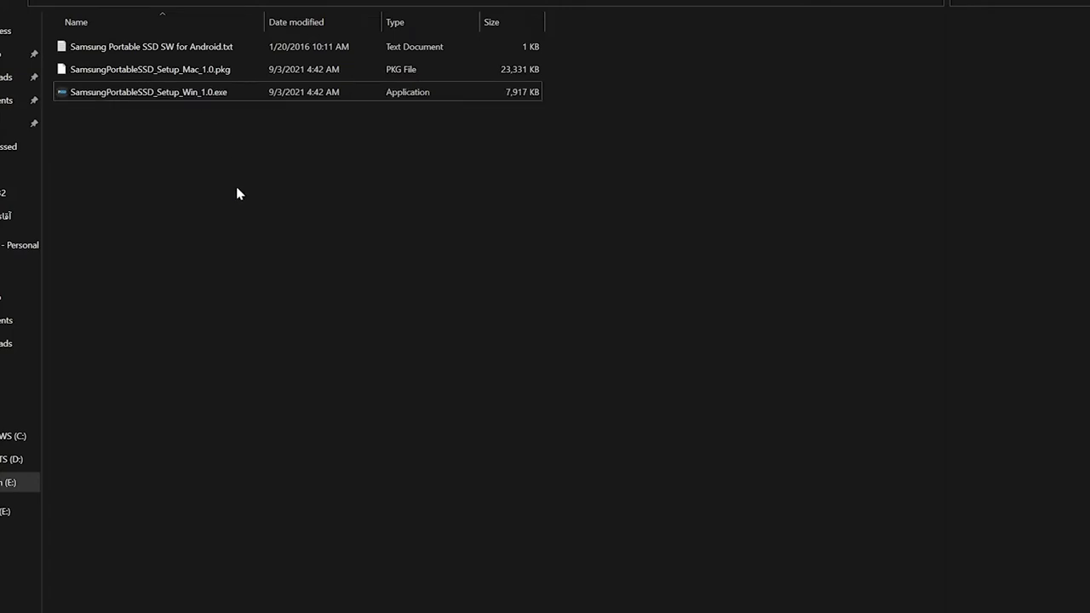
left_click(106, 96)
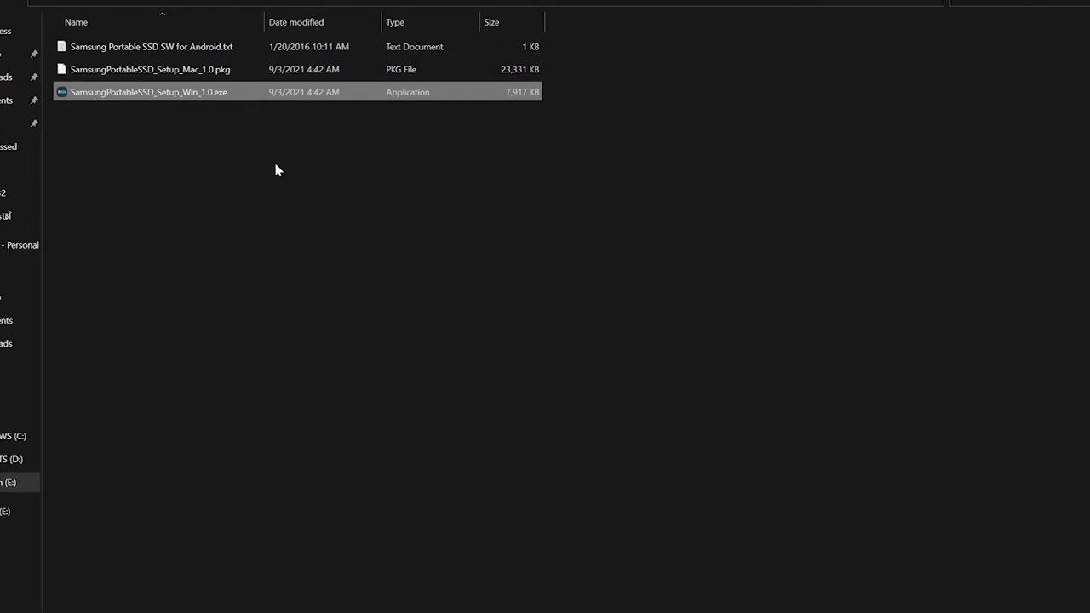
left_click(205, 74)
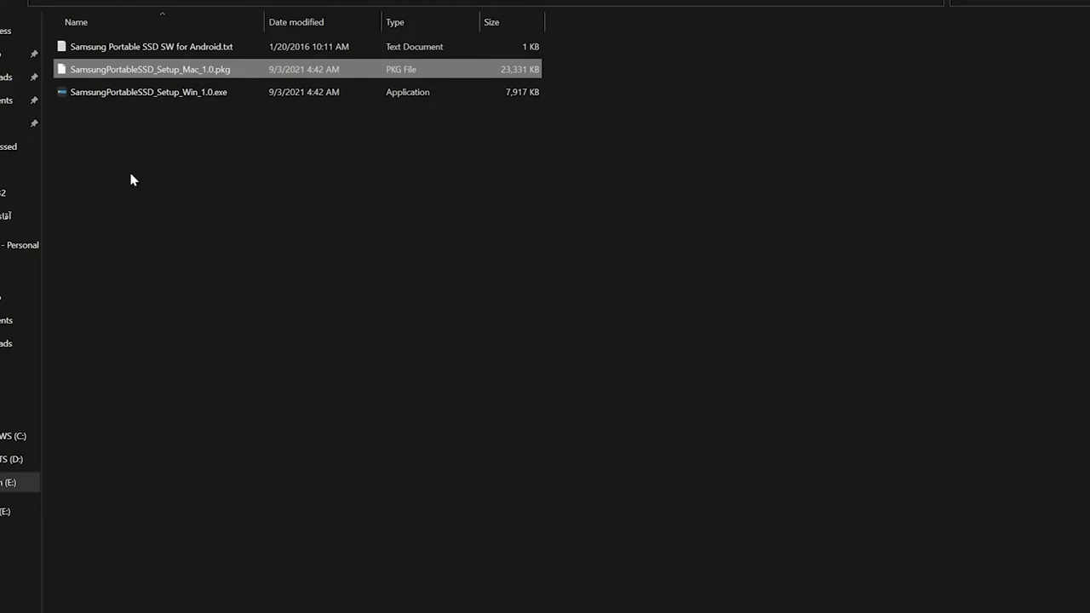
left_click(256, 181)
key("Down")
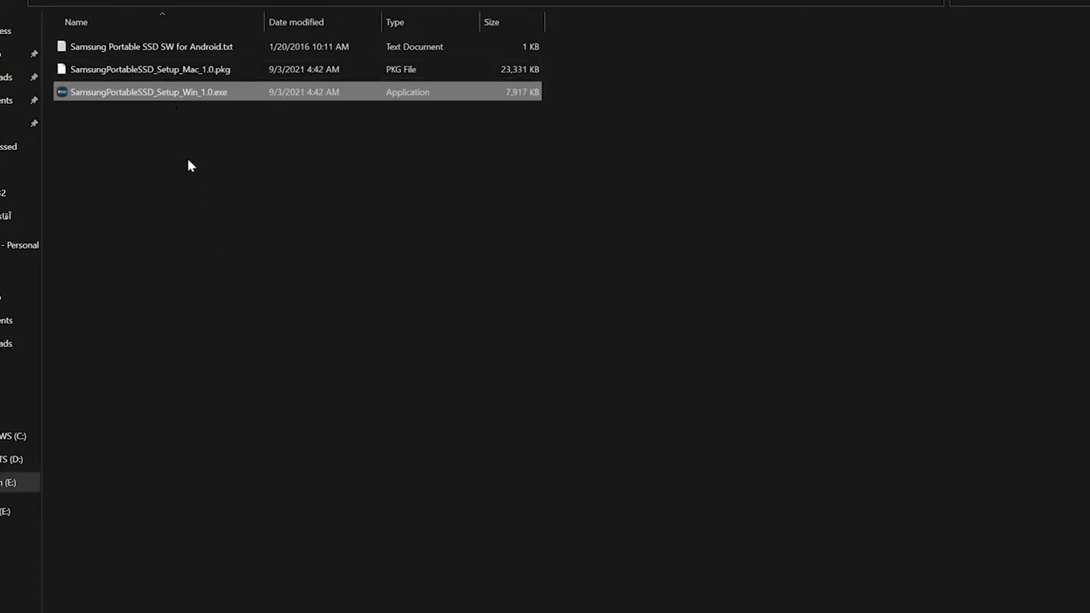
- Run the Windows setup to reinstall Portable SSD Software 1.0 over the existing version, accepting the license
double_click(183, 94)
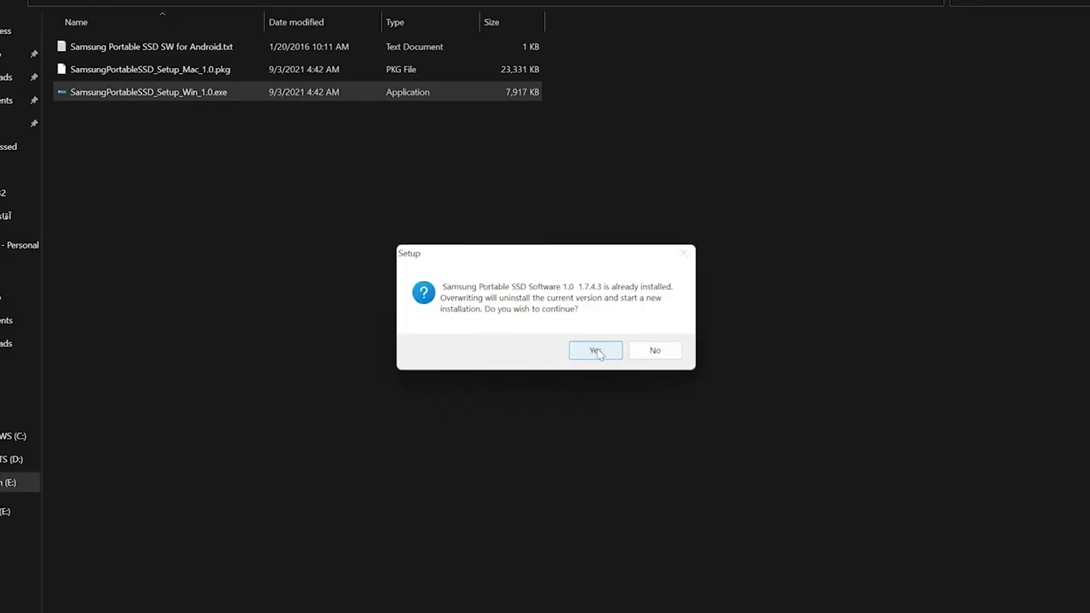
left_click(596, 351)
left_click(398, 365)
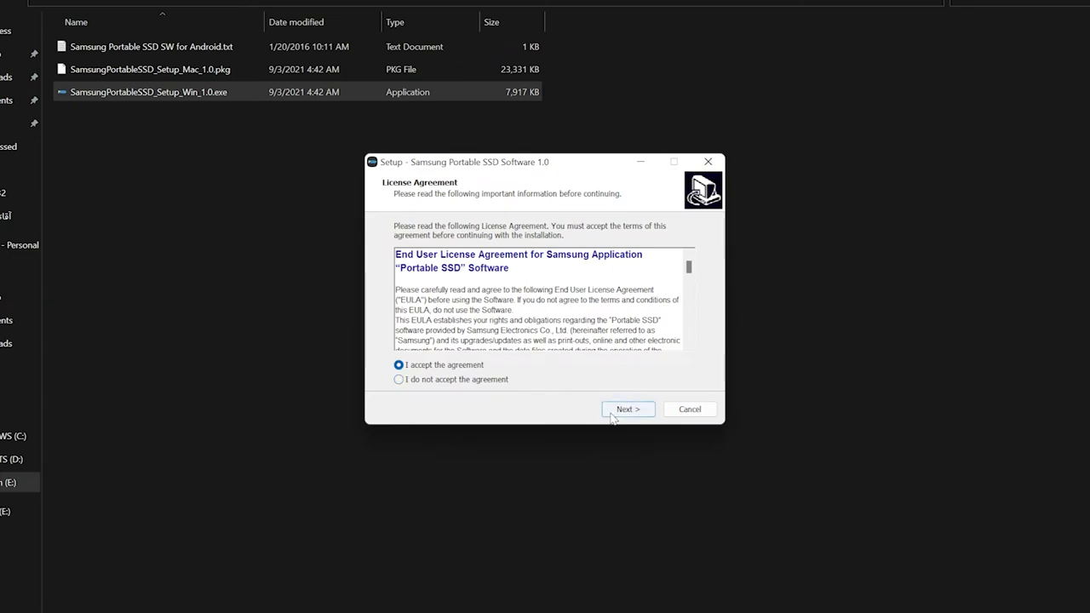
left_click(627, 409)
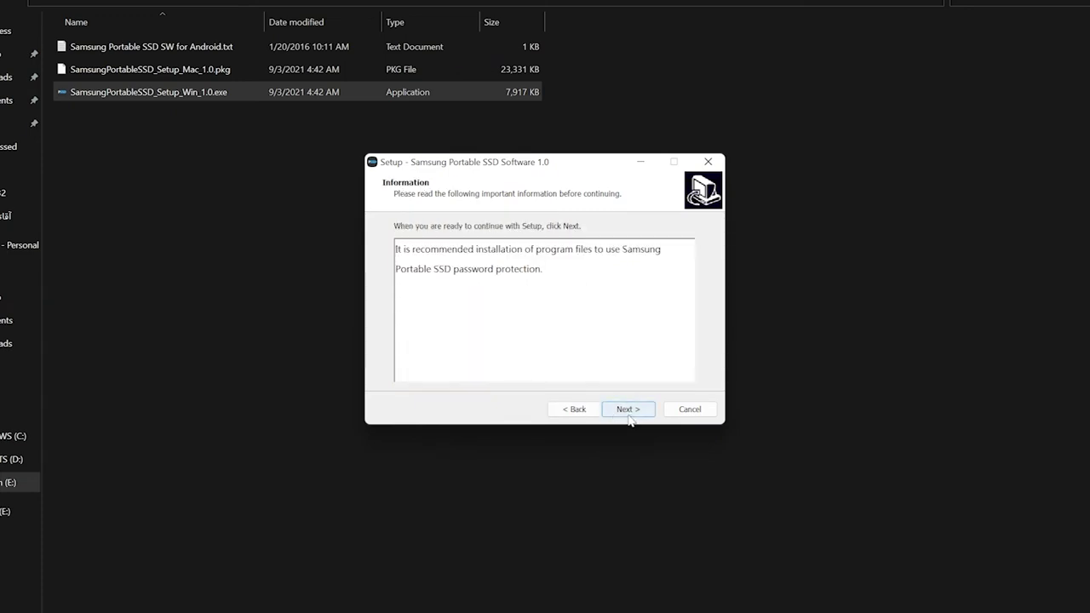
left_click(628, 408)
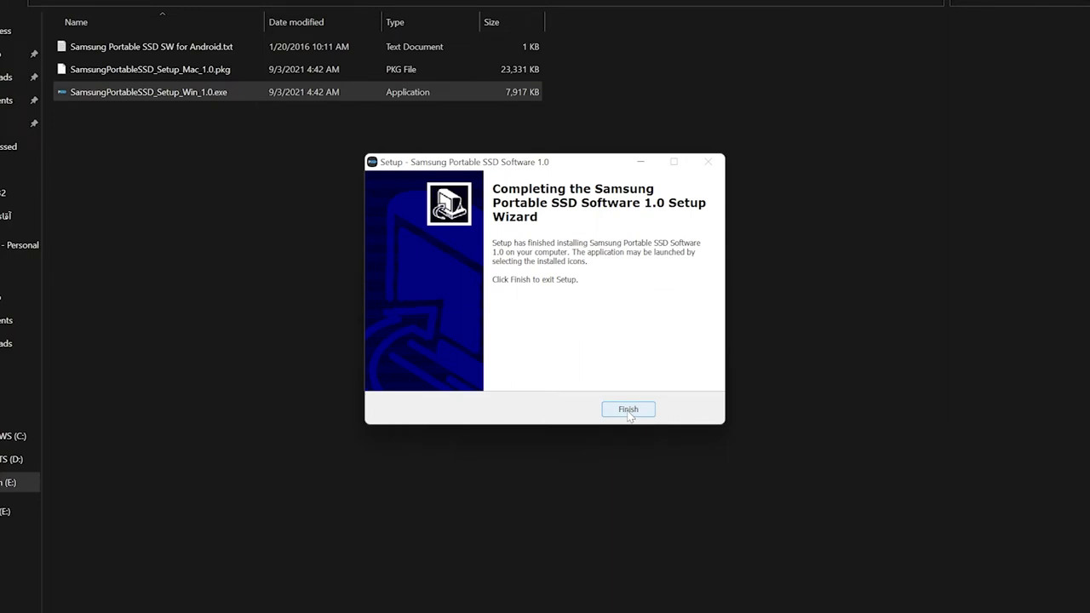
left_click(629, 409)
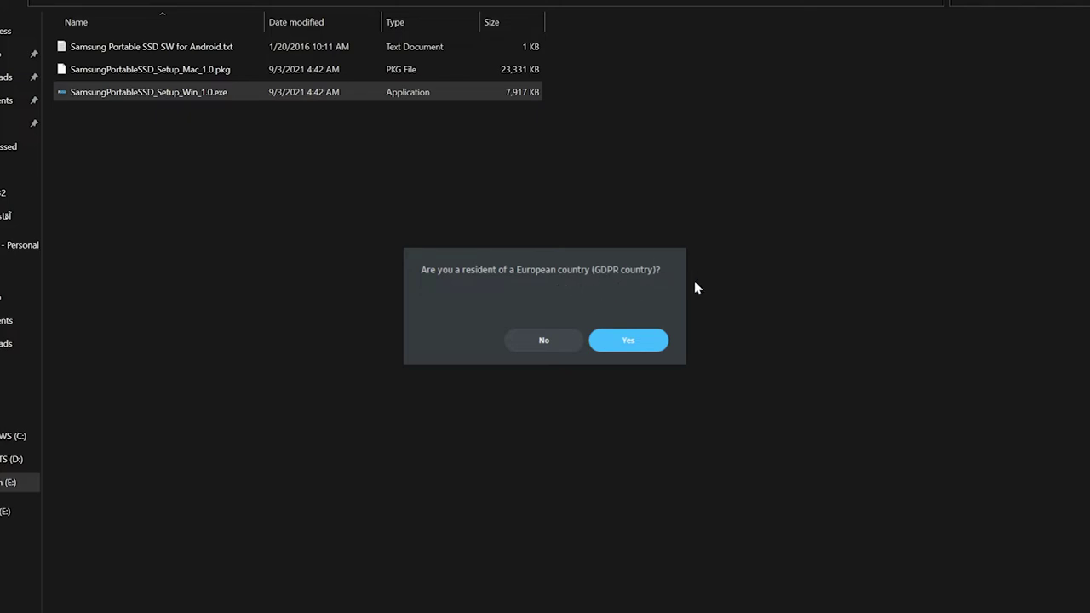
- Answer No to the GDPR residency question, open the T7 Touch settings and switch Security Mode on
left_click(531, 345)
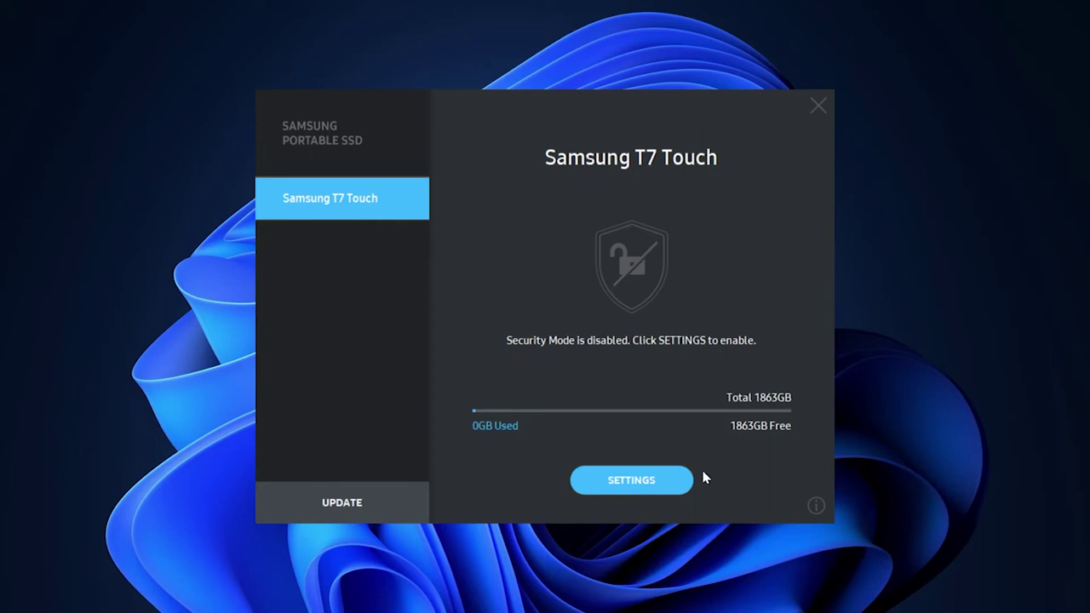
left_click(673, 480)
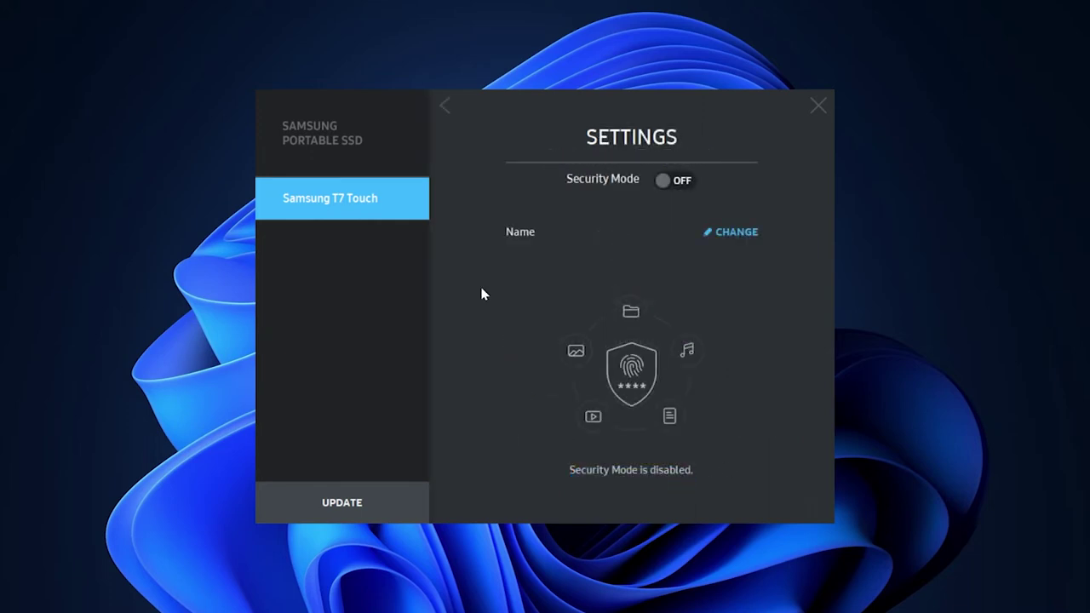
left_click(450, 108)
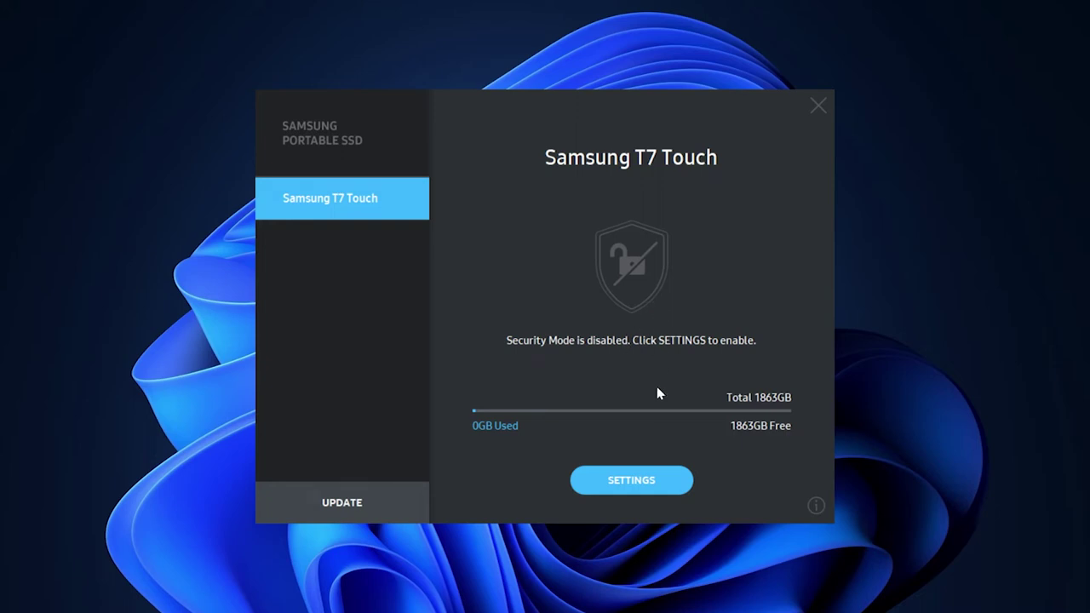
left_click(619, 472)
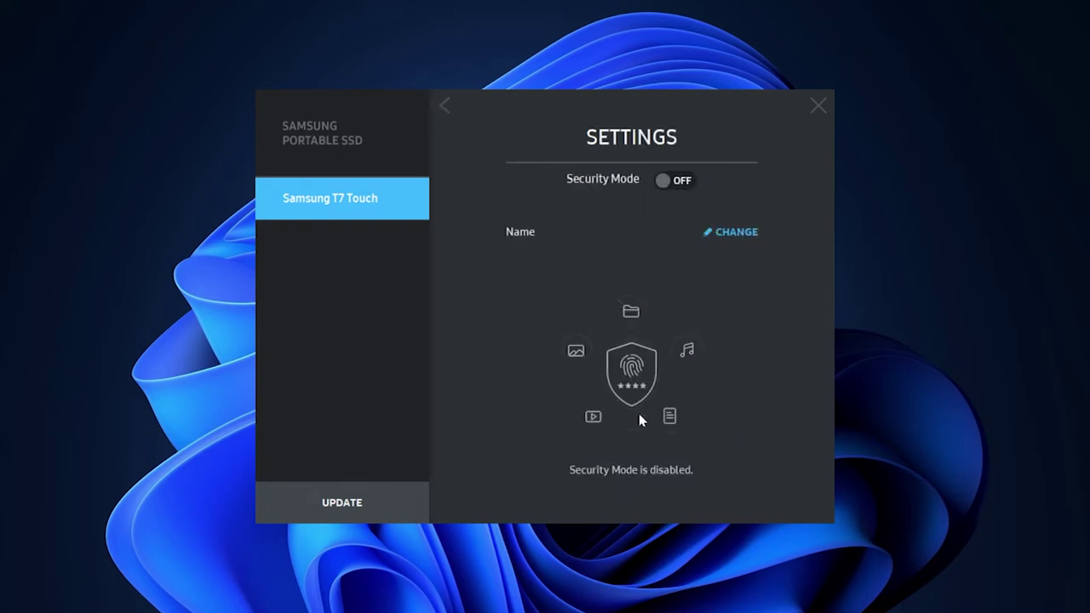
left_click(681, 181)
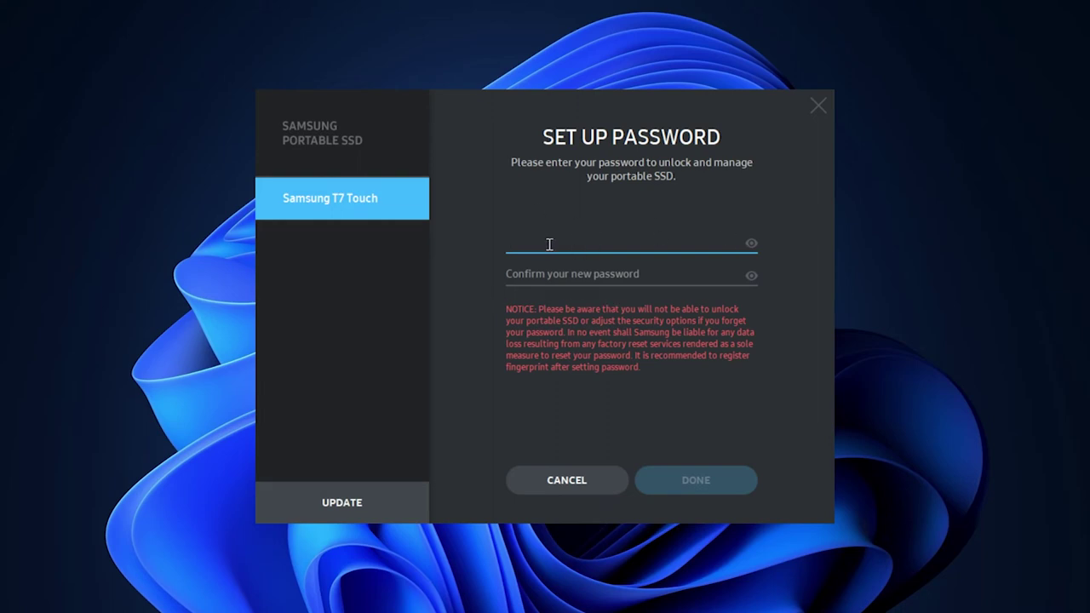
- Enter the new drive password, retype it in the Confirm field, and save to enable Security Mode
type("aaaaaaaaaa")
left_click(583, 272)
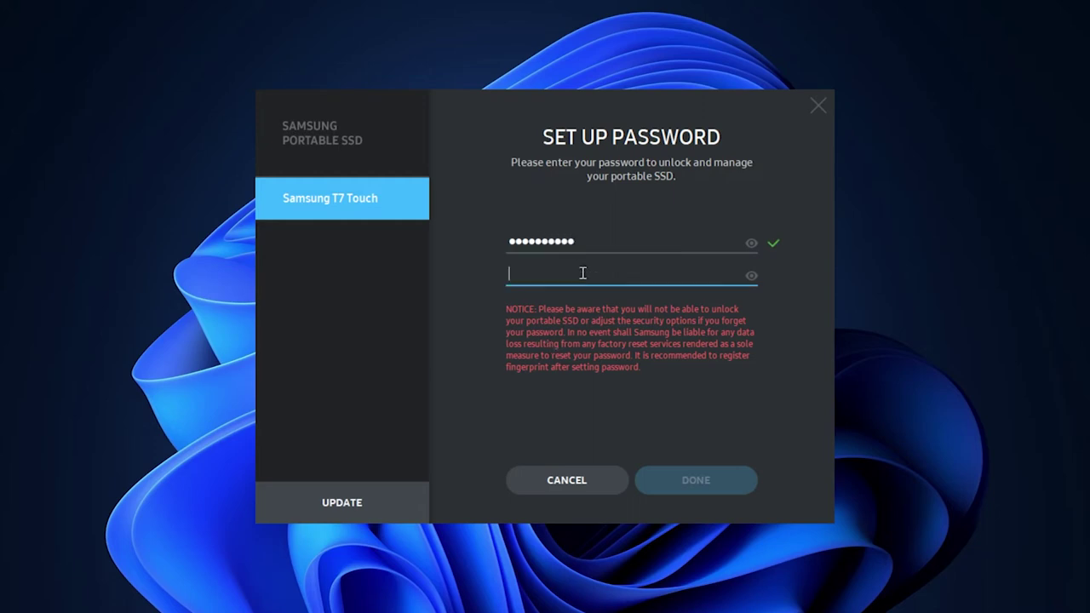
type("aaaaaaaaaa")
left_click_drag(589, 272, 516, 290)
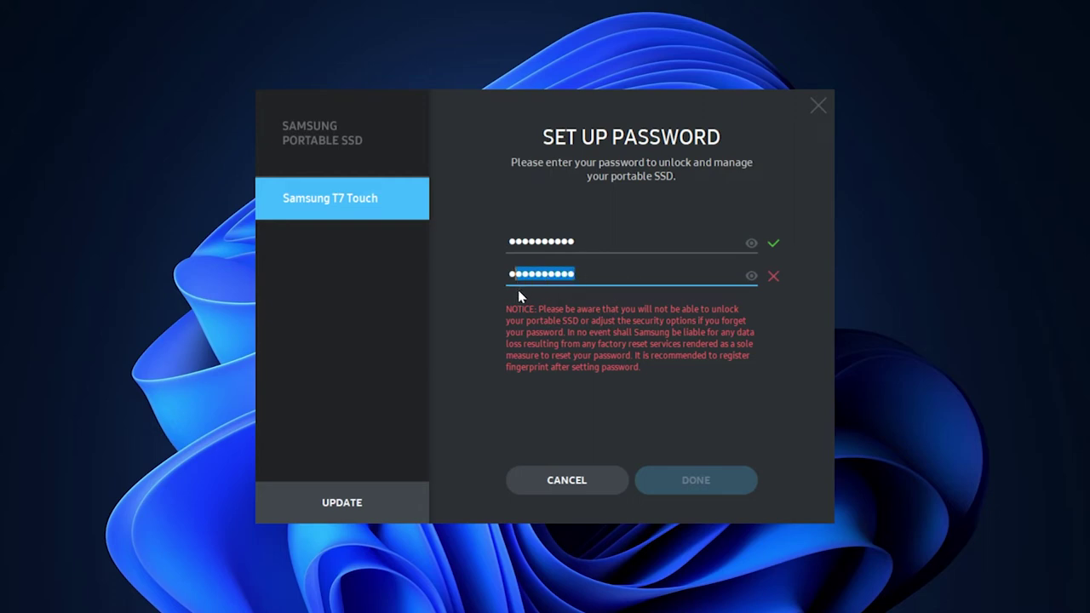
type("a")
key("BackSpace")
type("aa")
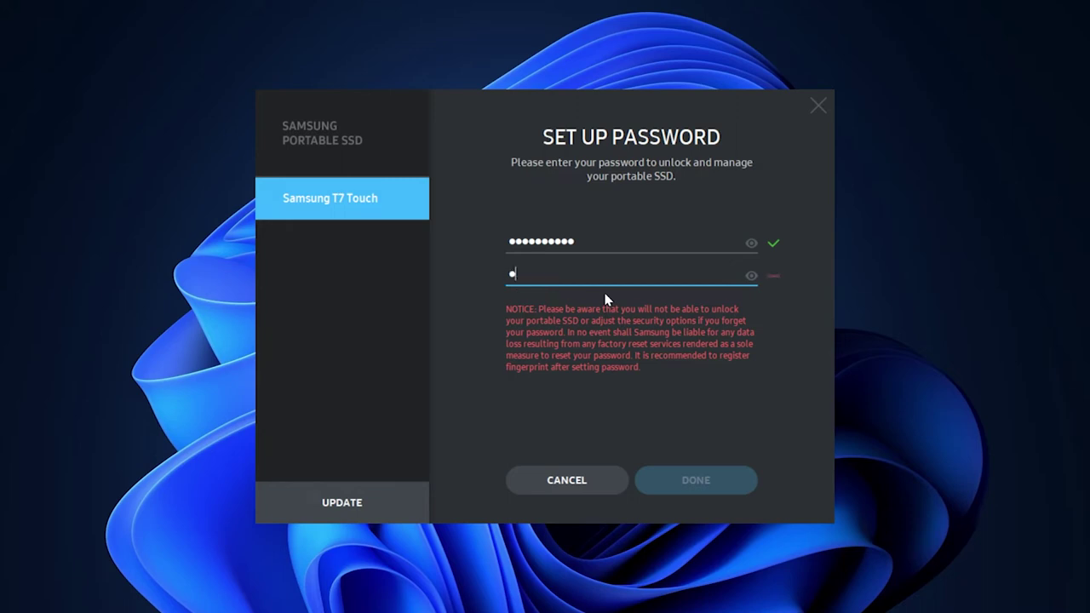
type("aaaaaaaa")
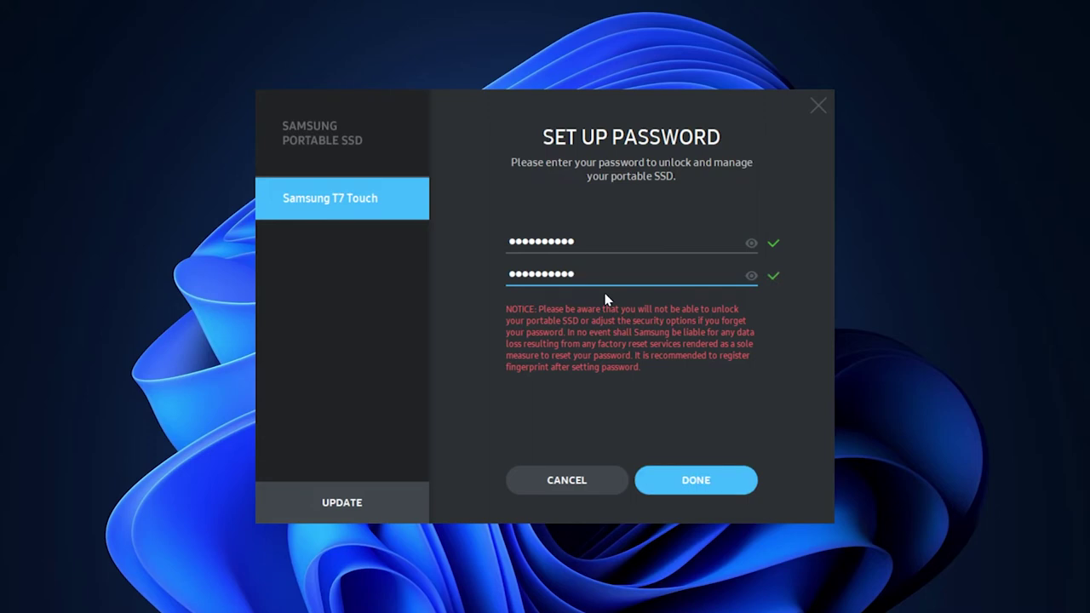
left_click(697, 480)
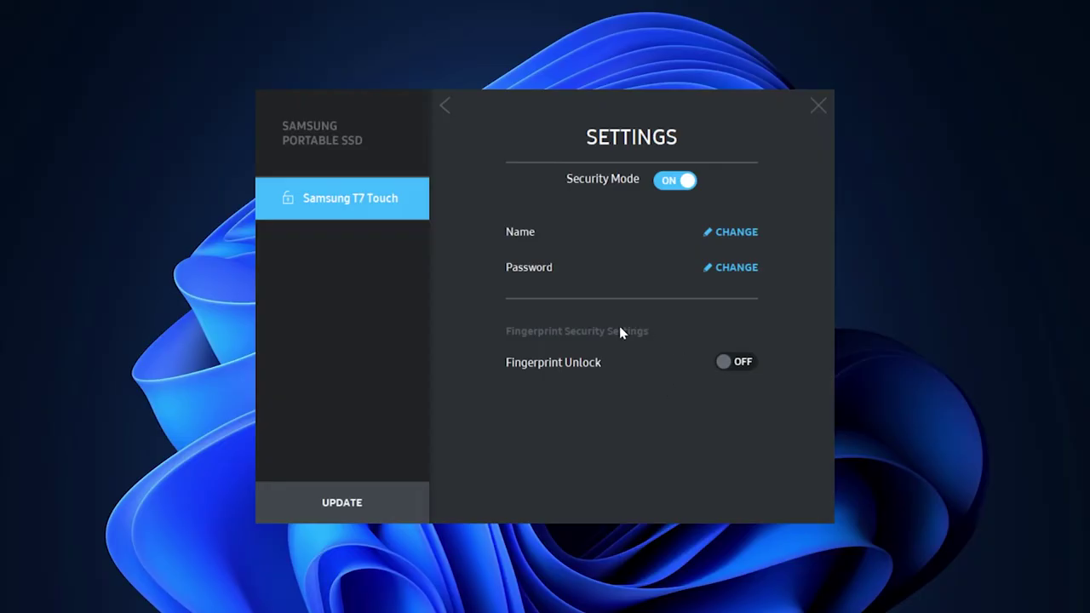
- Turn on Fingerprint Unlock and verify it by re-entering the drive's current password
left_click(722, 367)
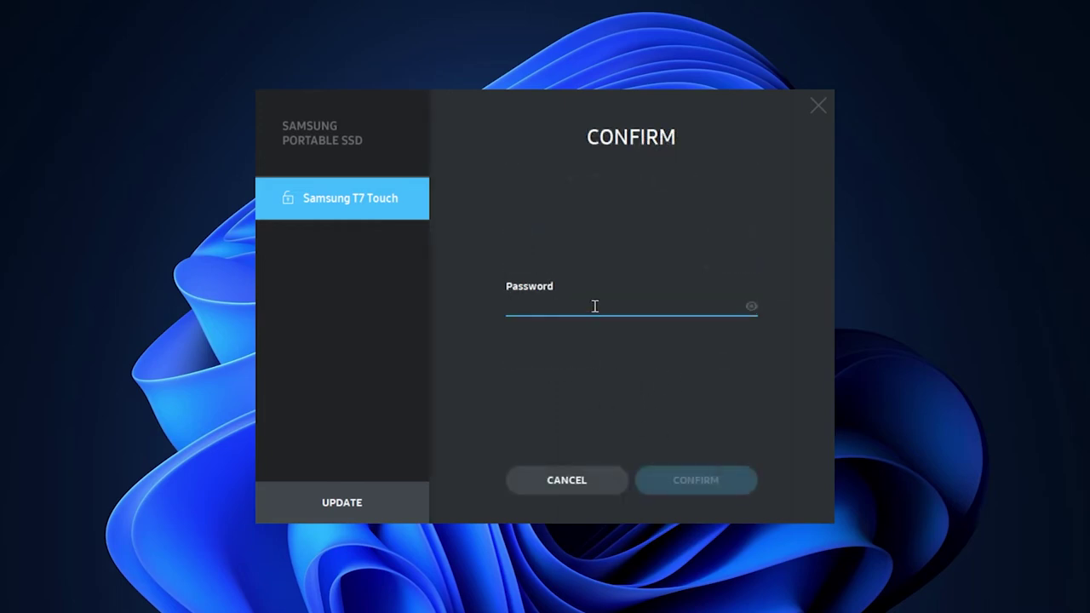
type("•••••••")
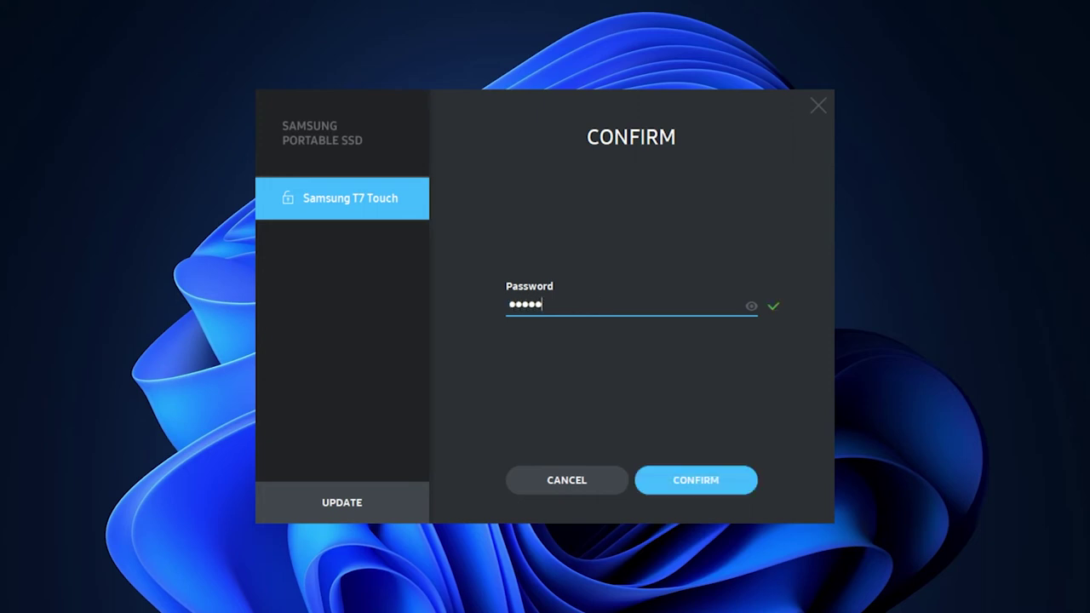
type("•••")
left_click_drag(607, 290, 450, 316)
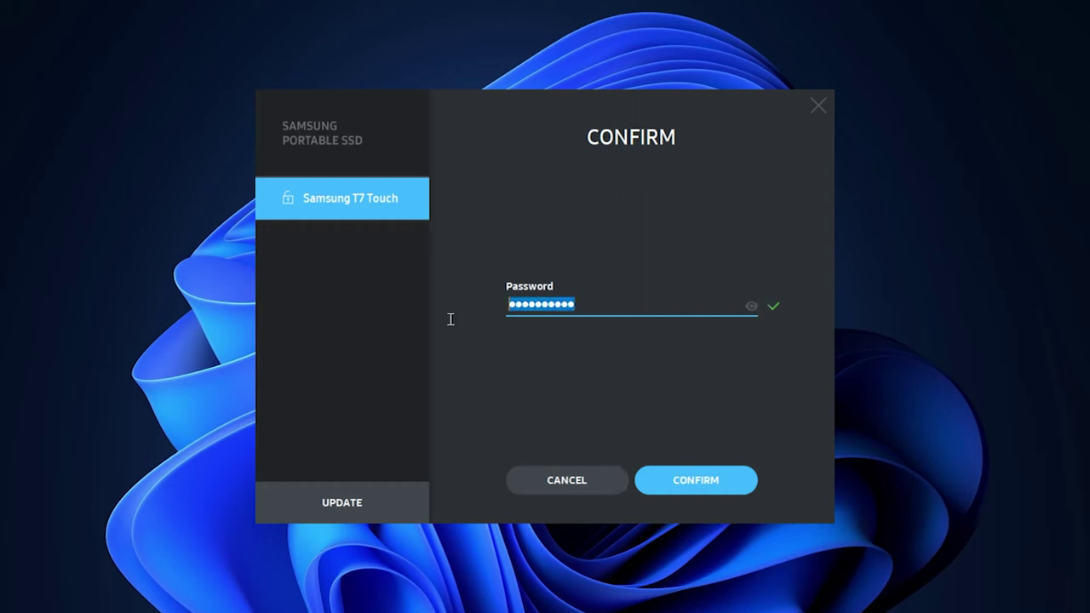
key("BackSpace")
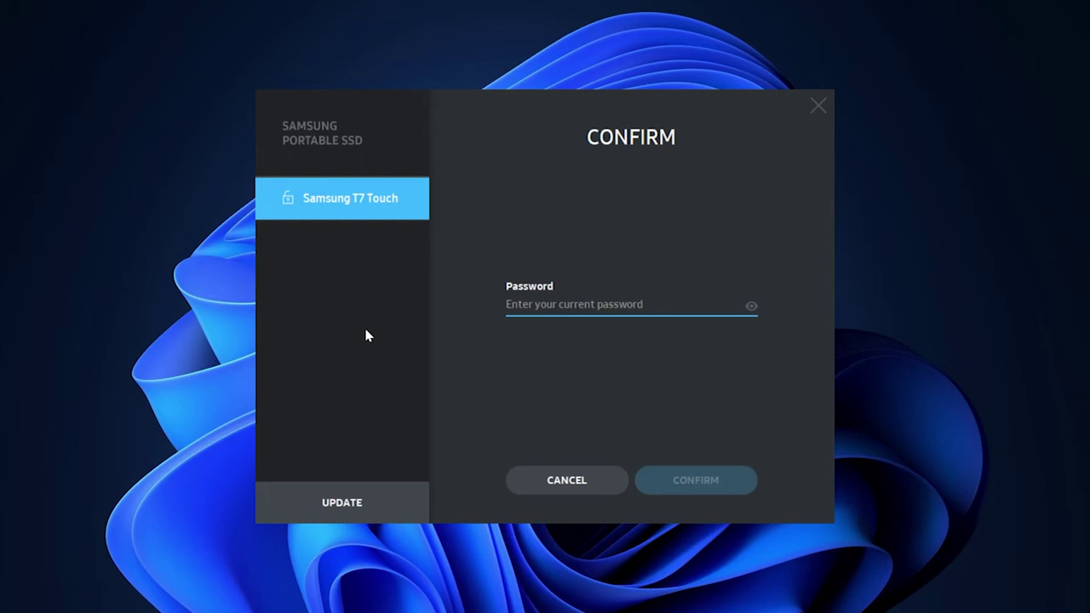
type("•")
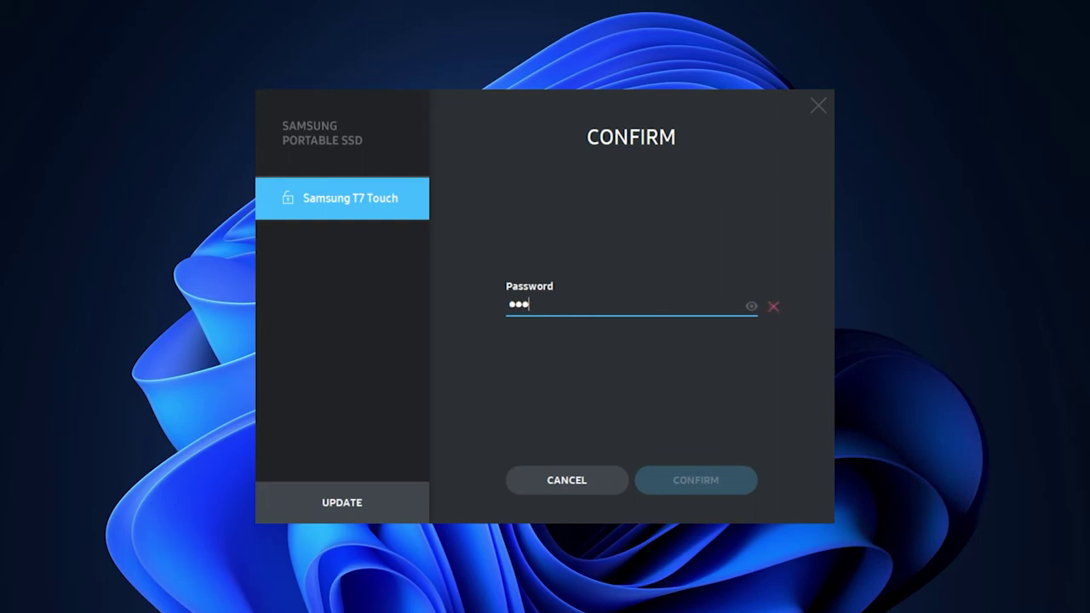
type("34")
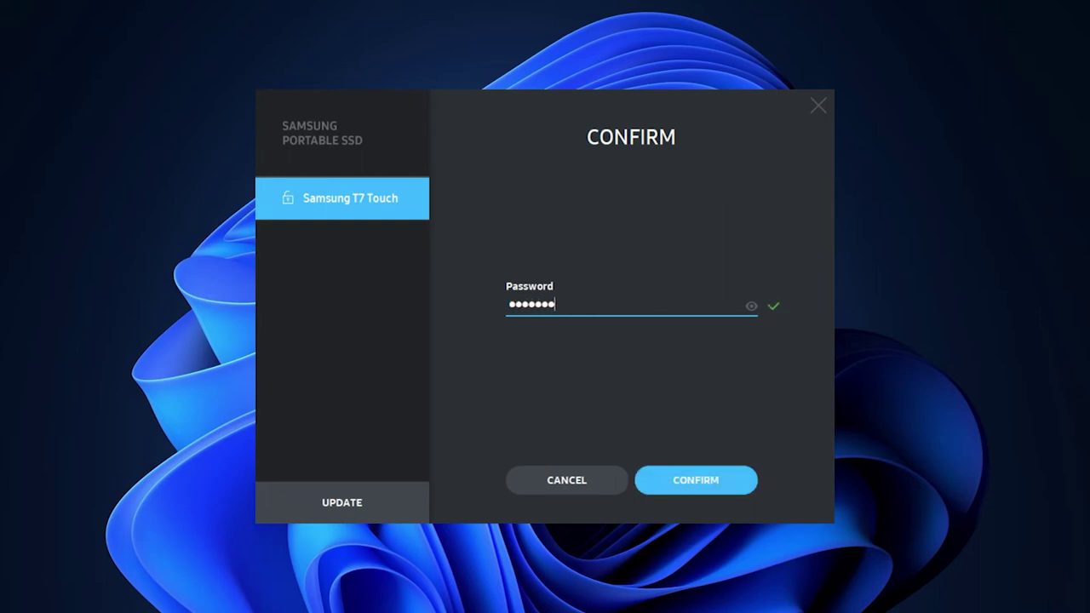
left_click(662, 480)
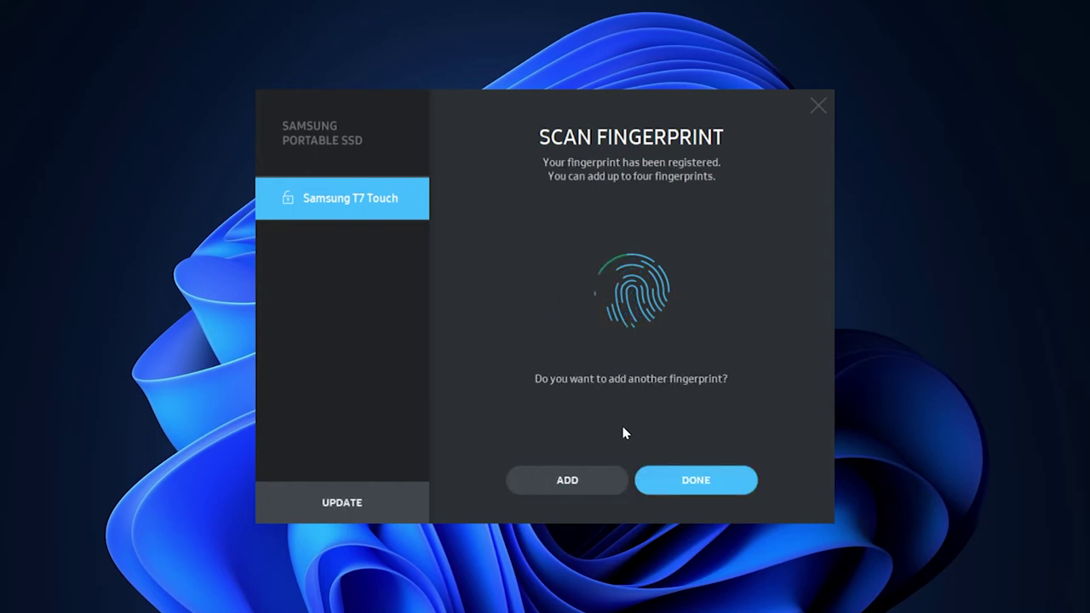
- Complete the fingerprint scan so Fingerprint Unlock shows ON, then close the Portable SSD window
left_click(695, 484)
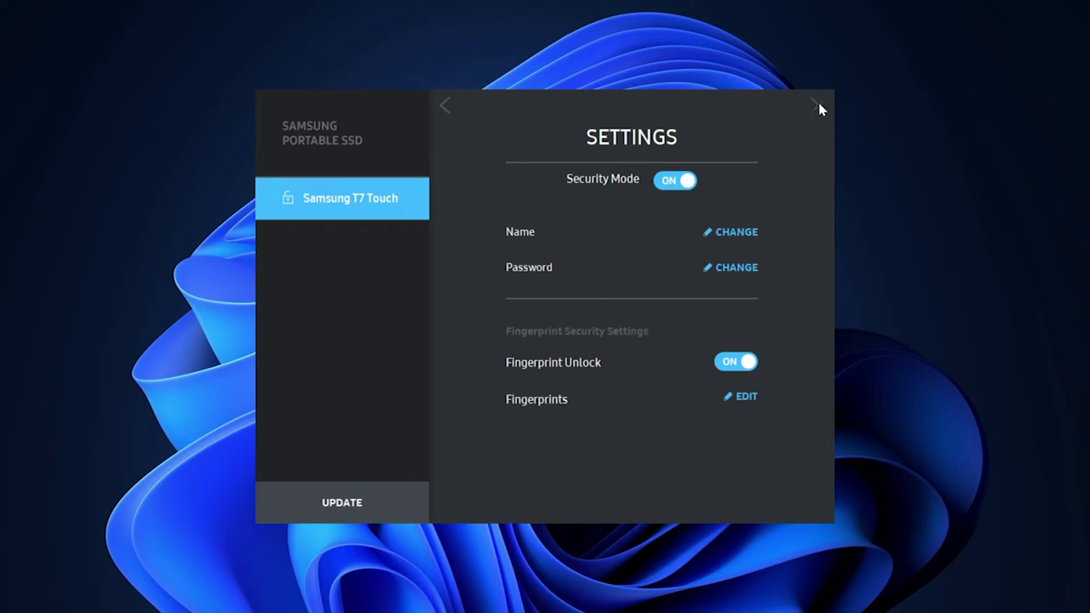
left_click(817, 107)
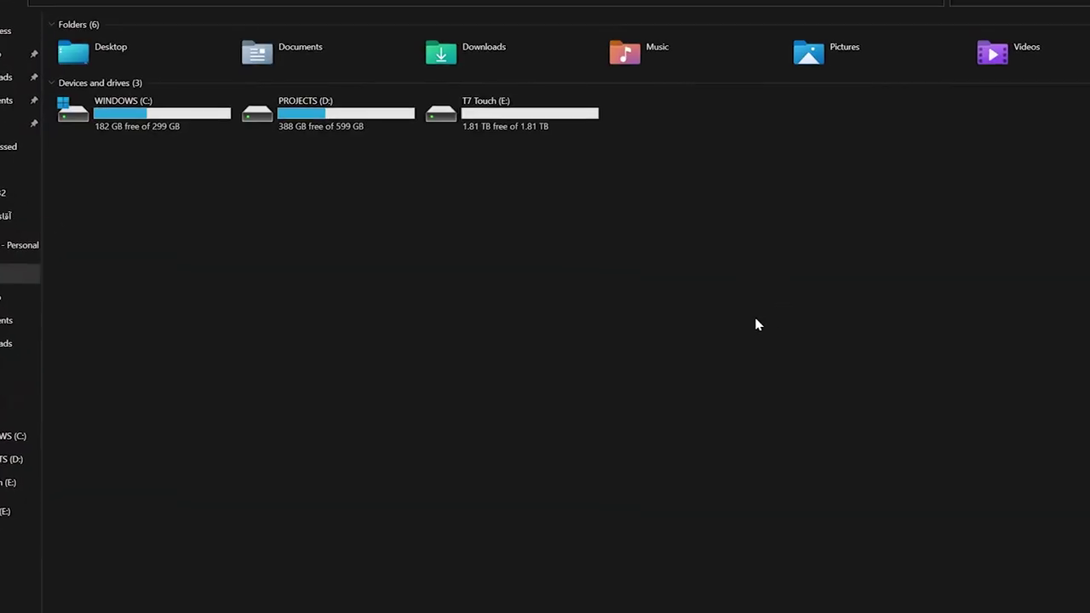
- Open T7 Touch (E:) to view its read-only partition with the SamsungPortableSSD_1.0.app folder and setup files
double_click(494, 126)
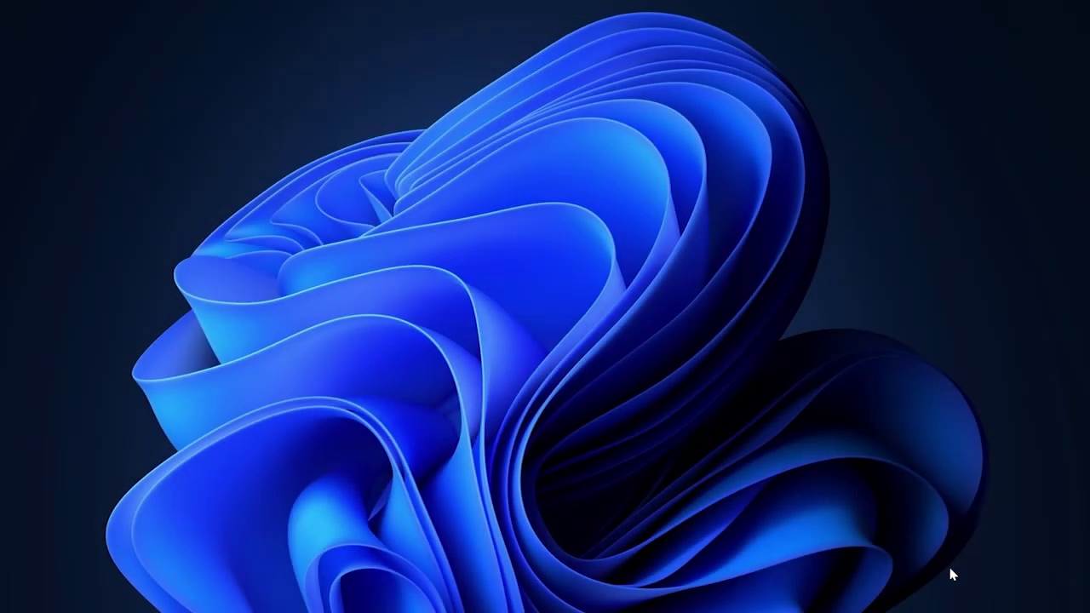
key("super+a")
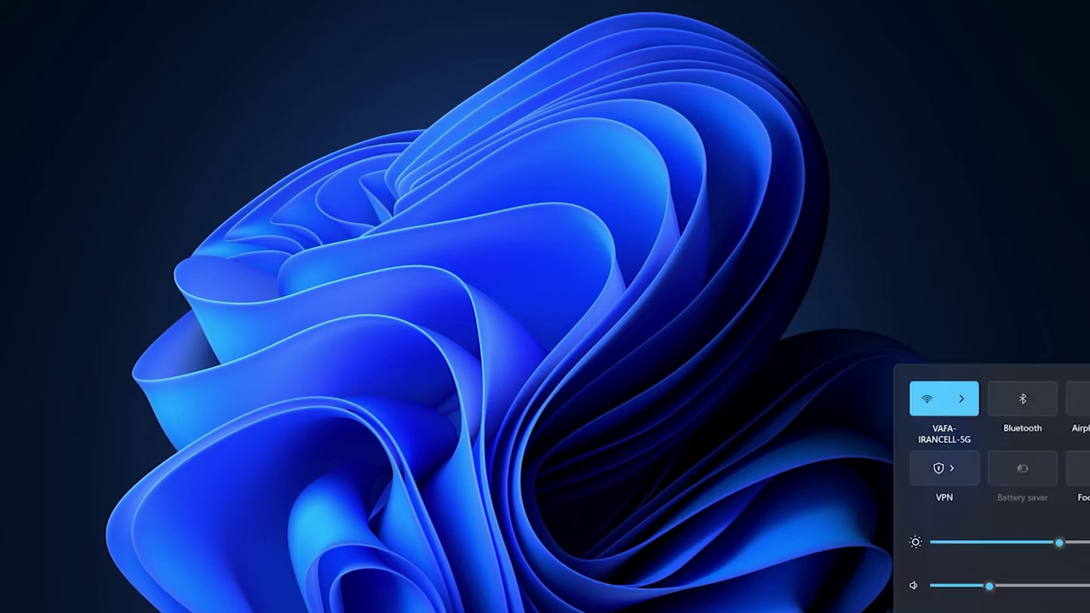
key("super+b")
key("Return")
key("Escape")
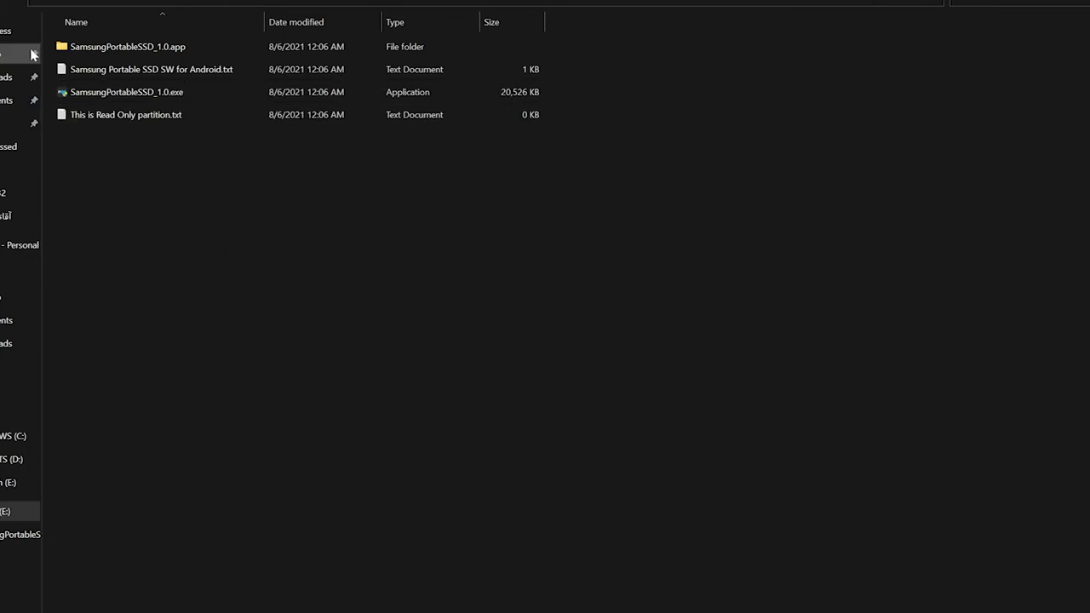
- Go back to This PC, where the locked T7 Touch (E:) shows 1.27 MB free of 72.8 MB
left_click(24, 3)
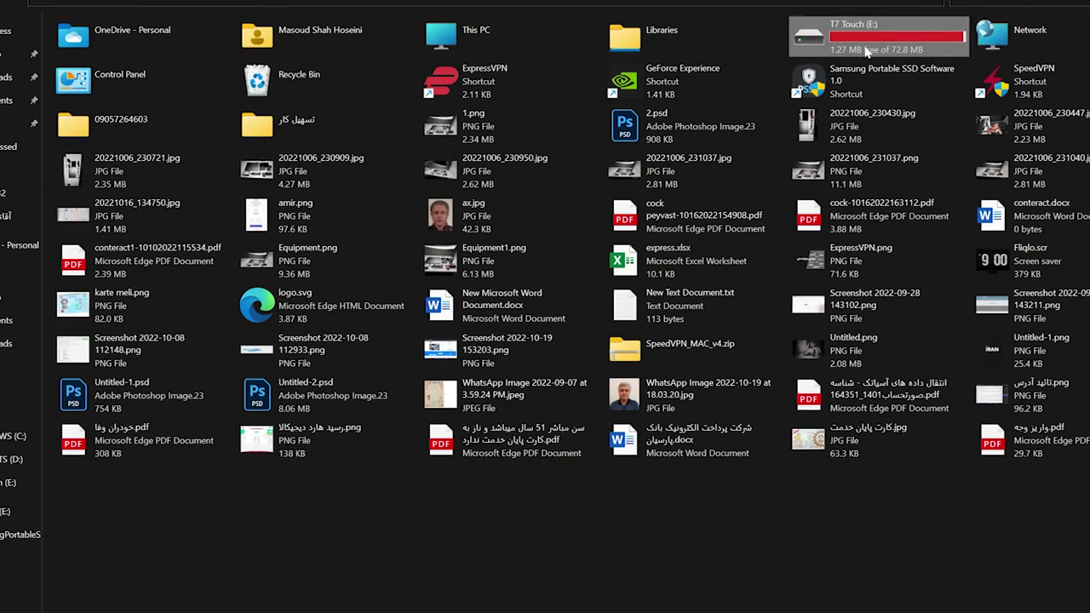
double_click(477, 38)
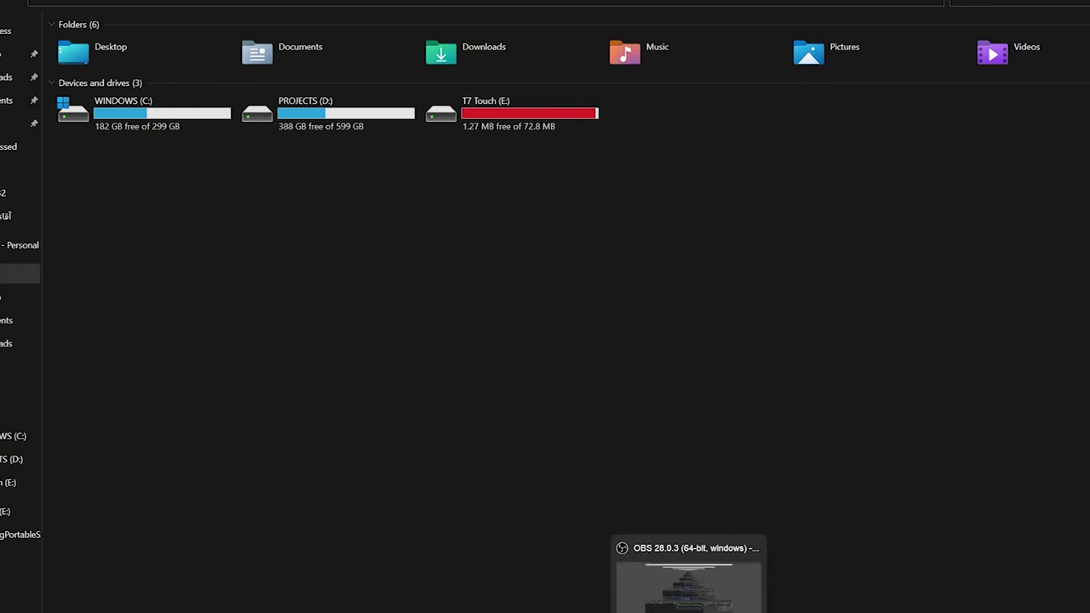
mouse_move(720, 611)
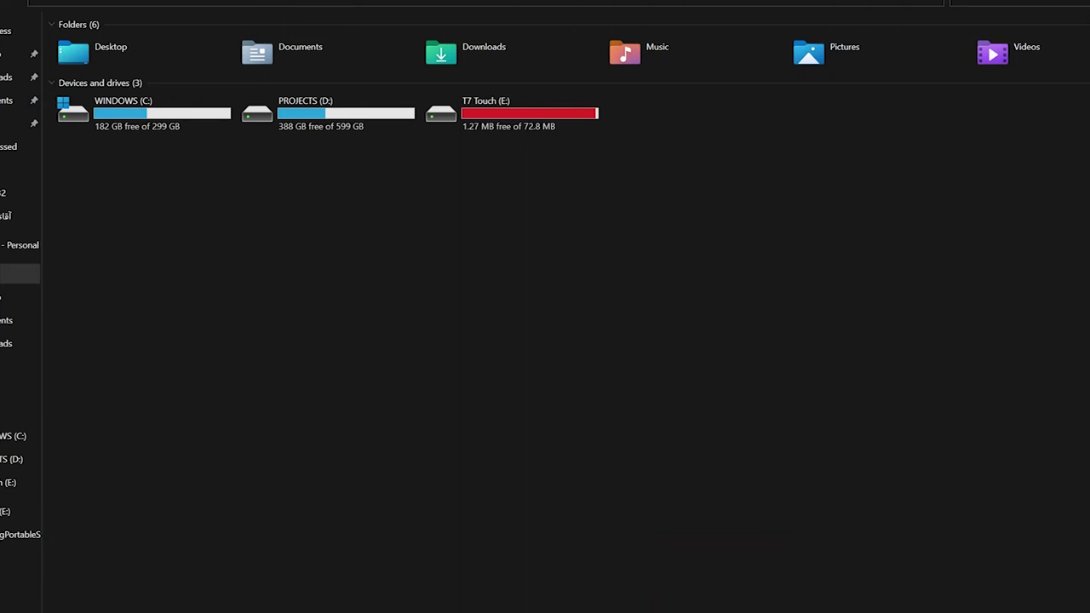
- Bring up the T7 Touch unlock prompt from the taskbar and move it down to reveal the drives
left_click(721, 612)
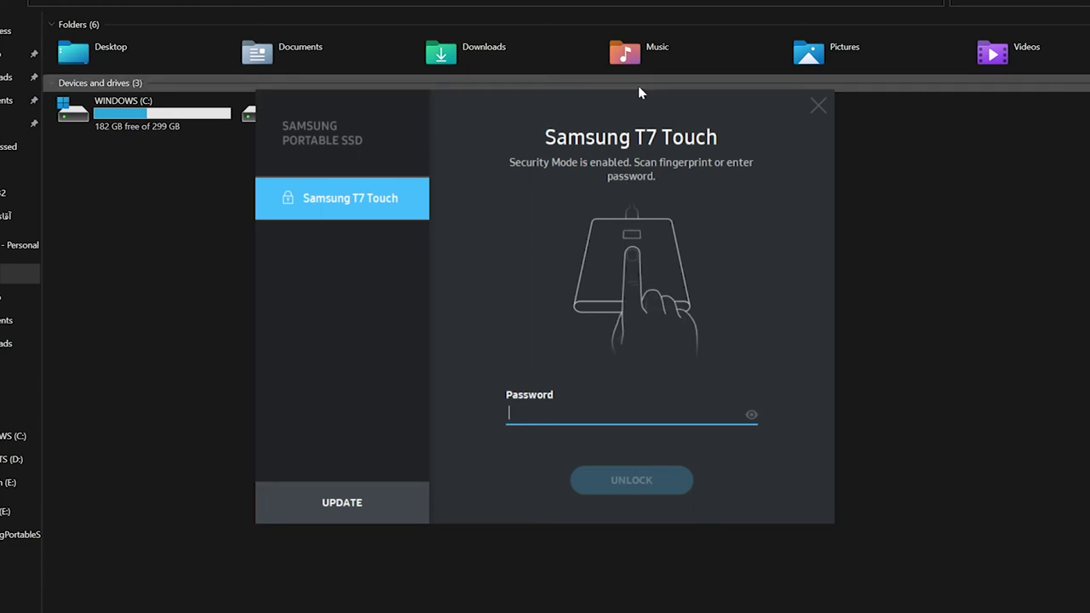
left_click_drag(635, 98, 623, 203)
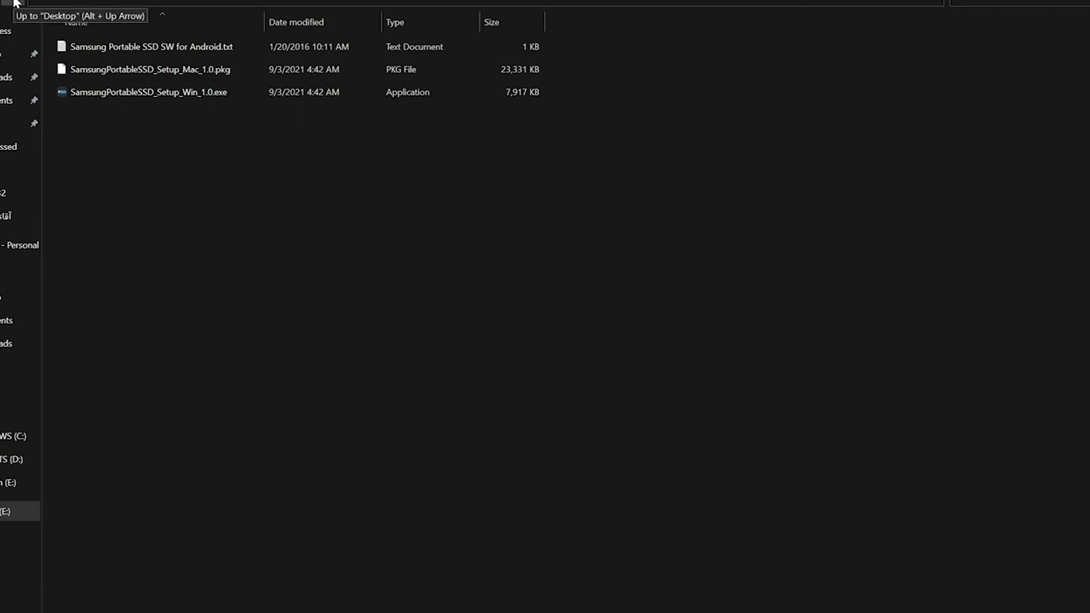
- Return to This PC and check that the unlocked T7 Touch (E:) now shows 1.81 TB free
left_click(14, 4)
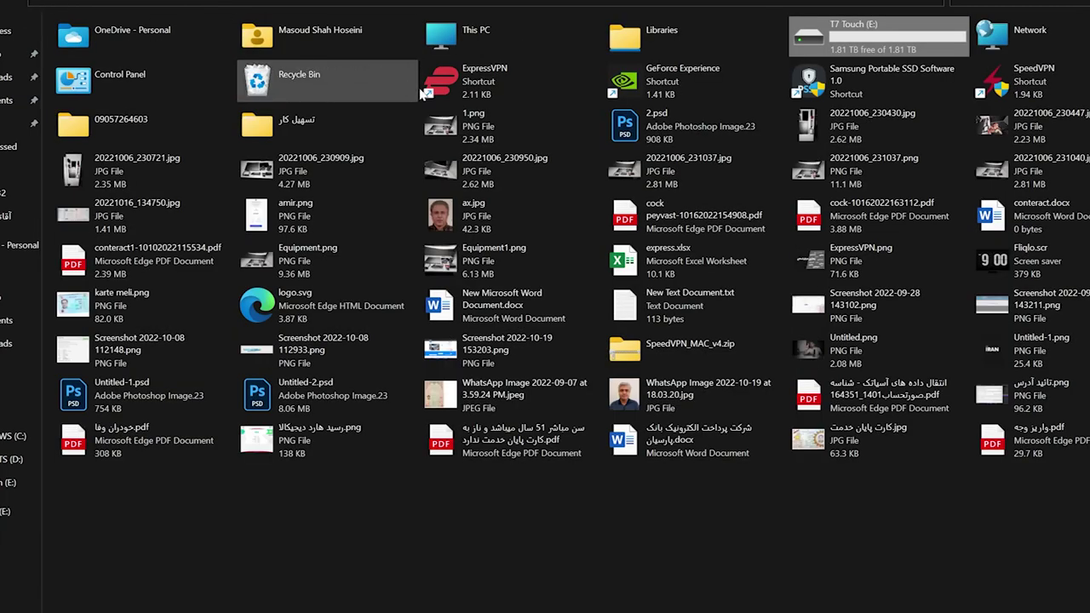
left_click(482, 34)
double_click(480, 38)
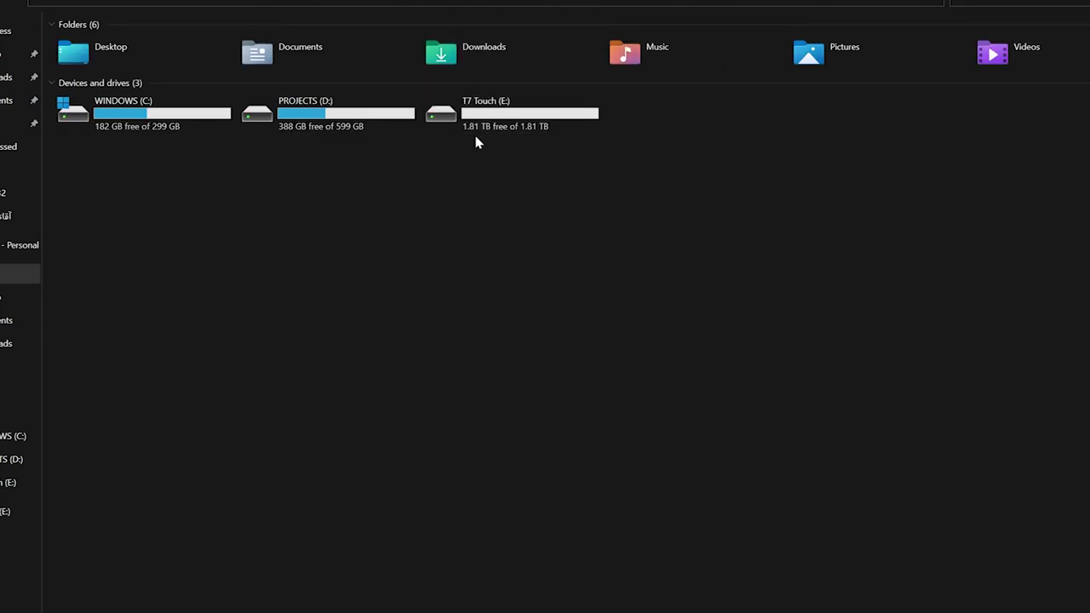
mouse_move(479, 127)
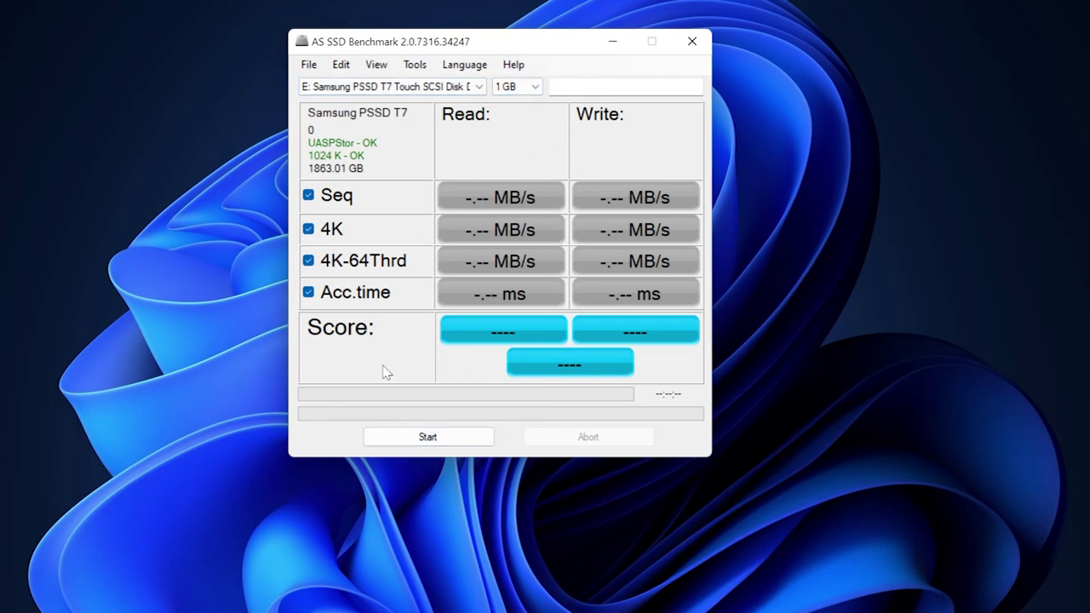
- Start the 1 GB AS SSD benchmark on the T7, reaching 948.61 MB/s sequential read and 849.97 MB/s write
left_click(420, 438)
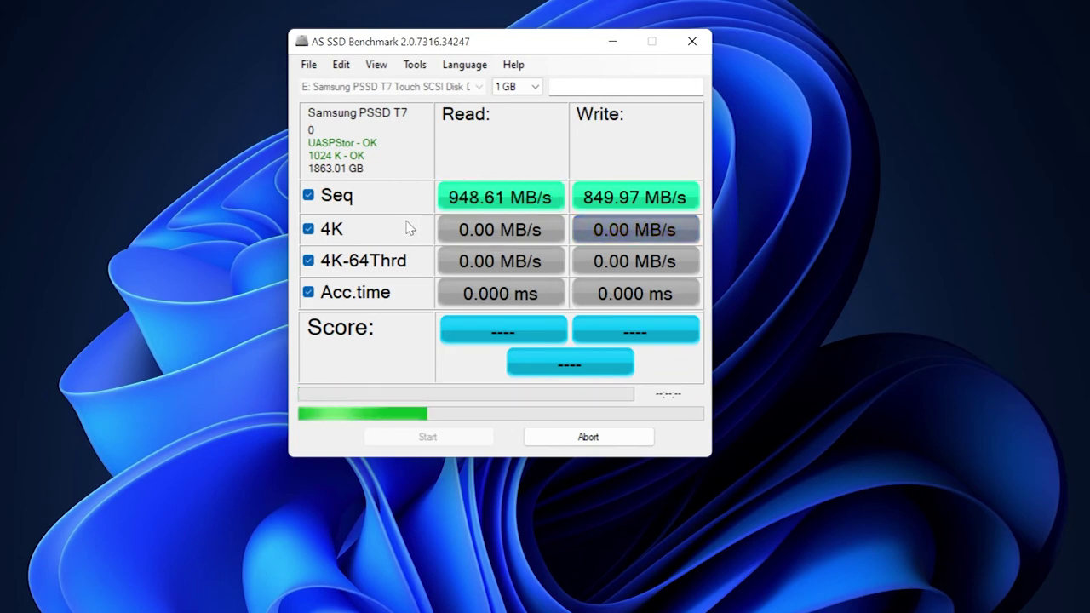
mouse_move(635, 213)
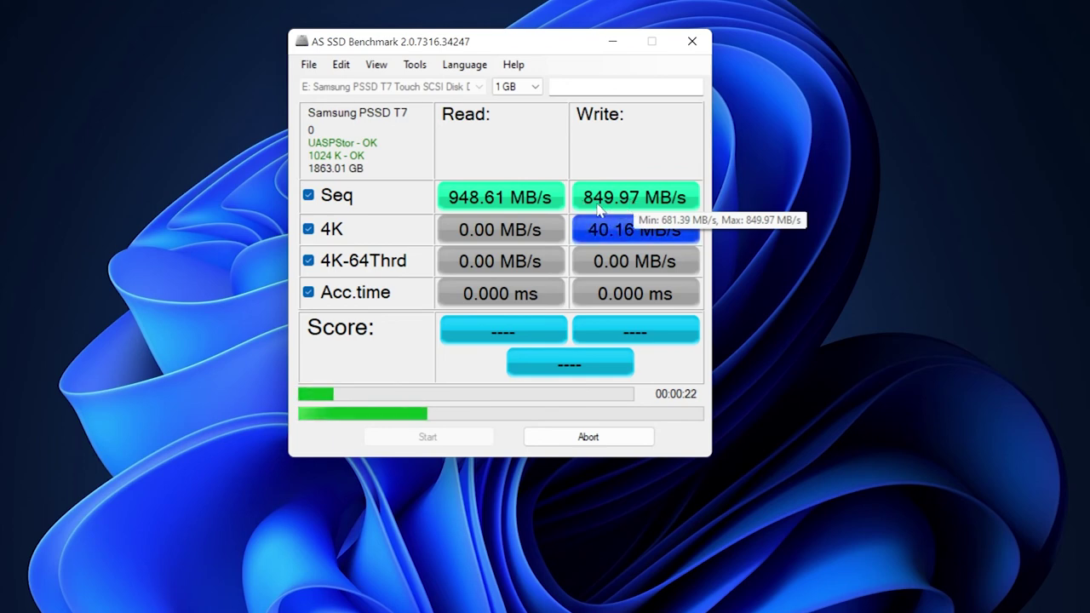
mouse_move(599, 195)
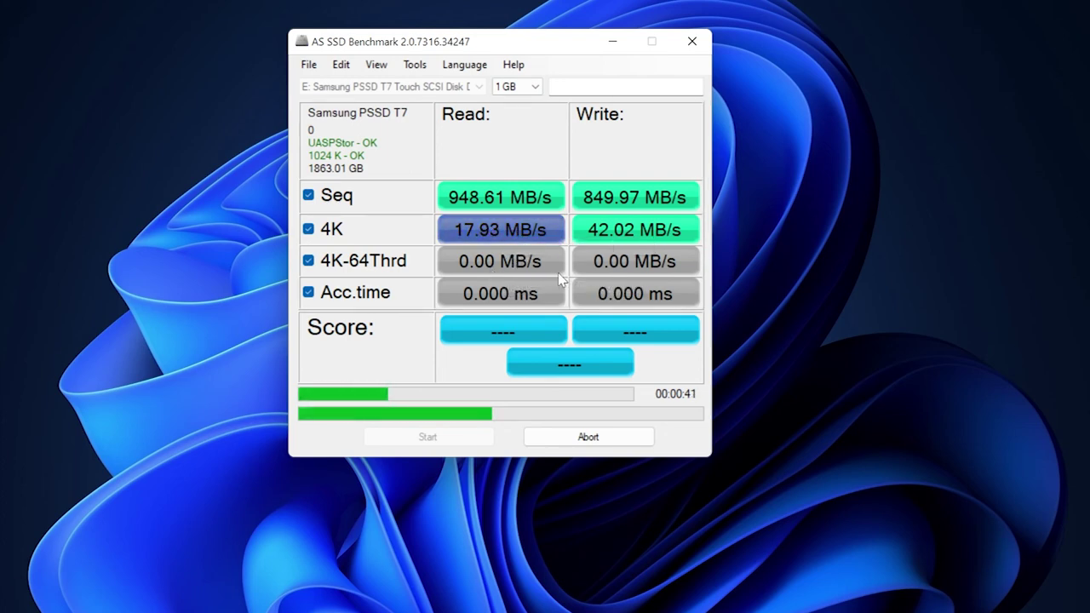
mouse_move(558, 274)
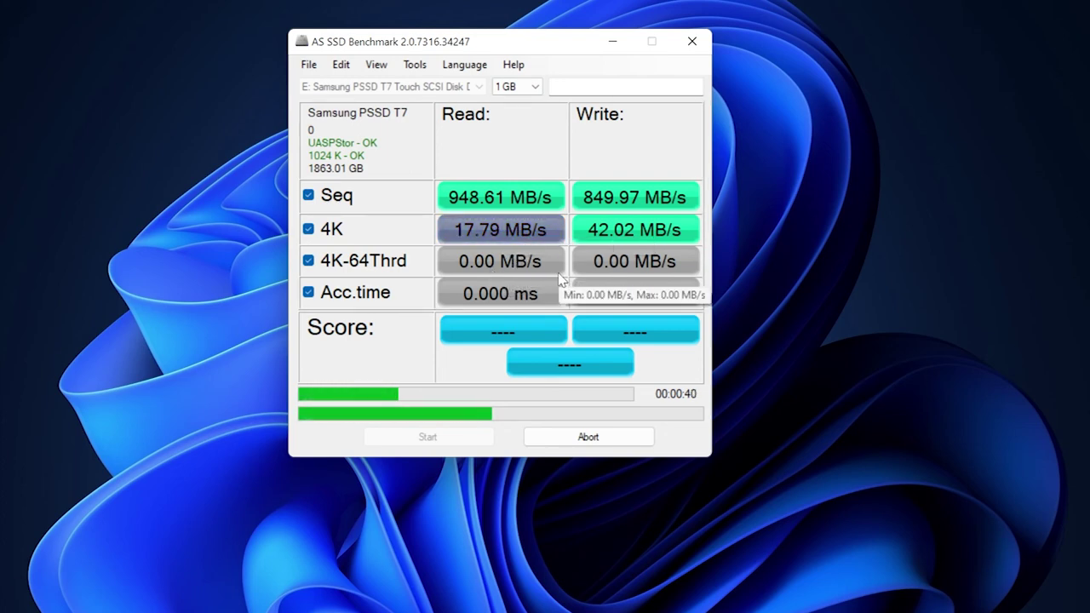